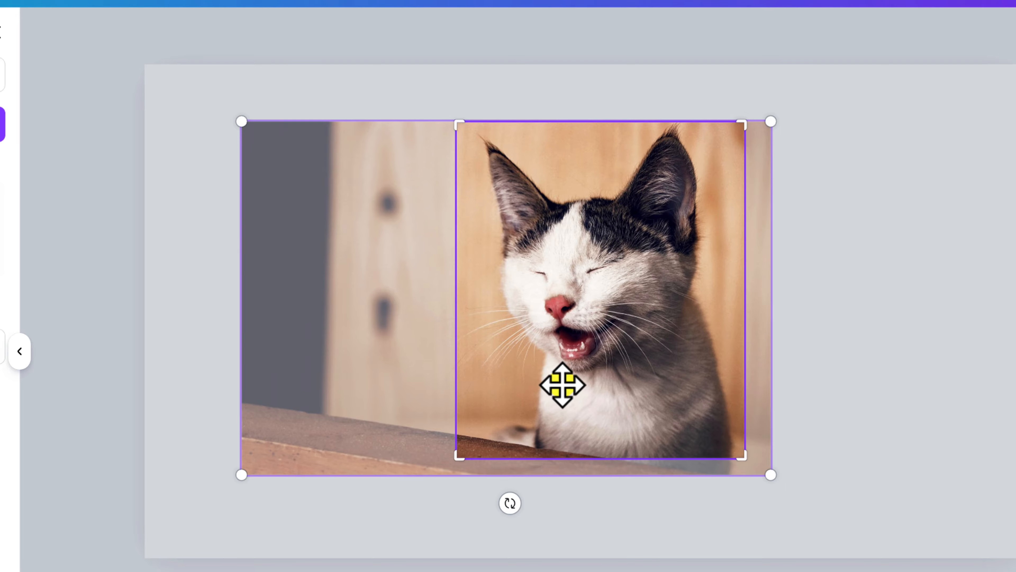
Apply the tighter portrait crop centred on the cat's face.
left_click(581, 375)
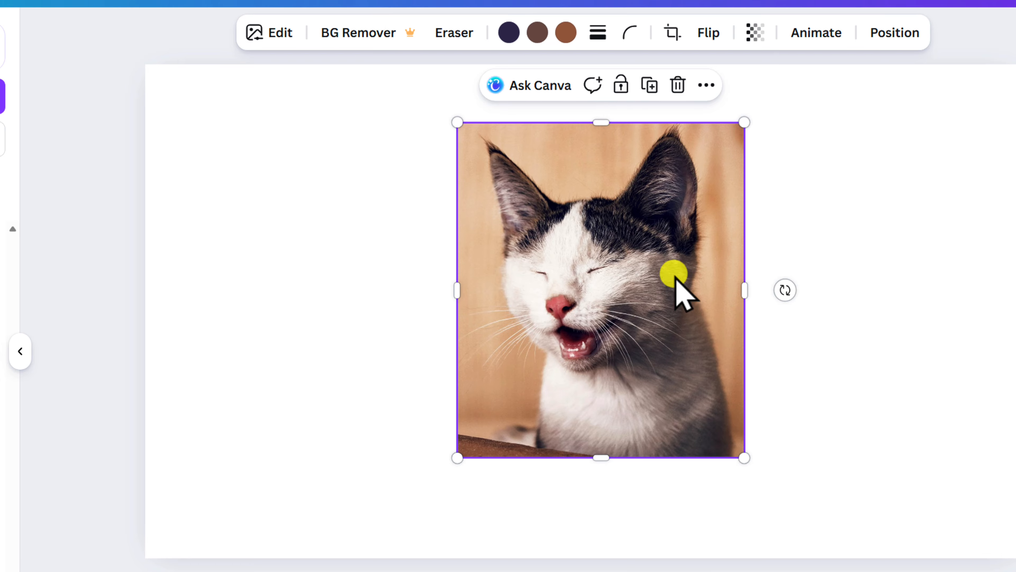
Set the cat photo's corner rounding to 100 and move it to the slide's left side.
left_click(629, 33)
left_click_drag(539, 105, 742, 113)
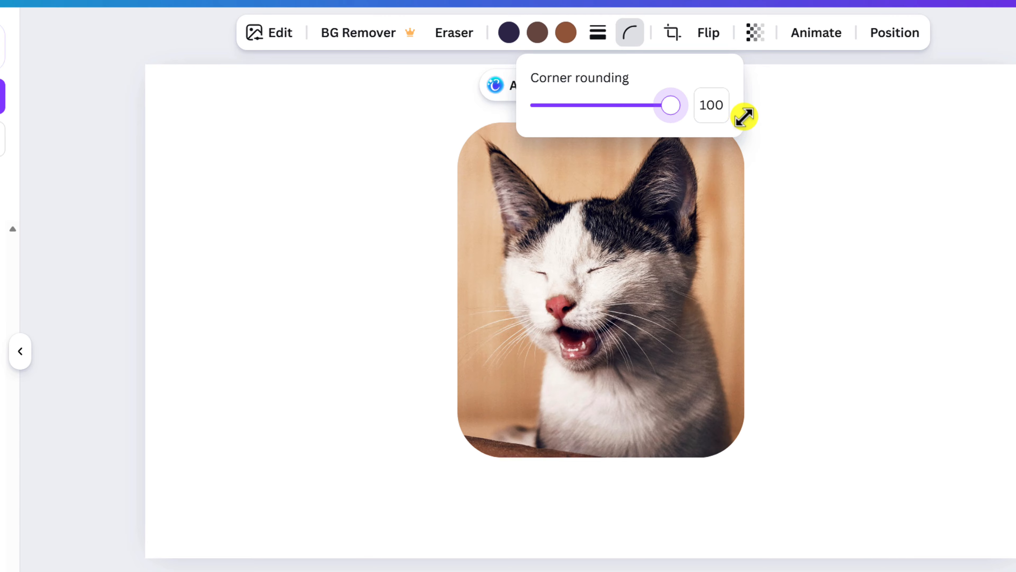
left_click(839, 306)
left_click(880, 341)
left_click_drag(609, 292, 370, 306)
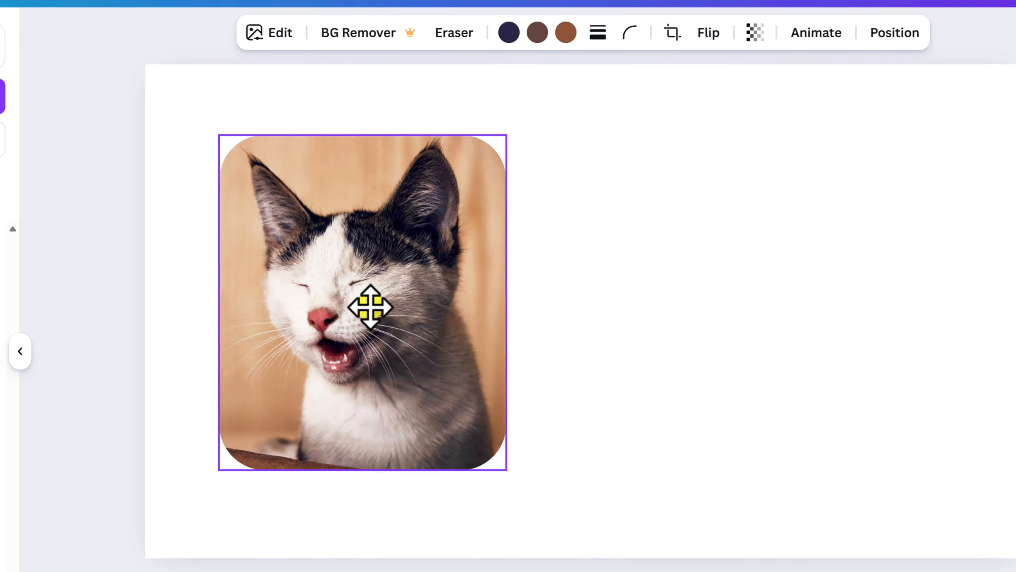
left_click(665, 323)
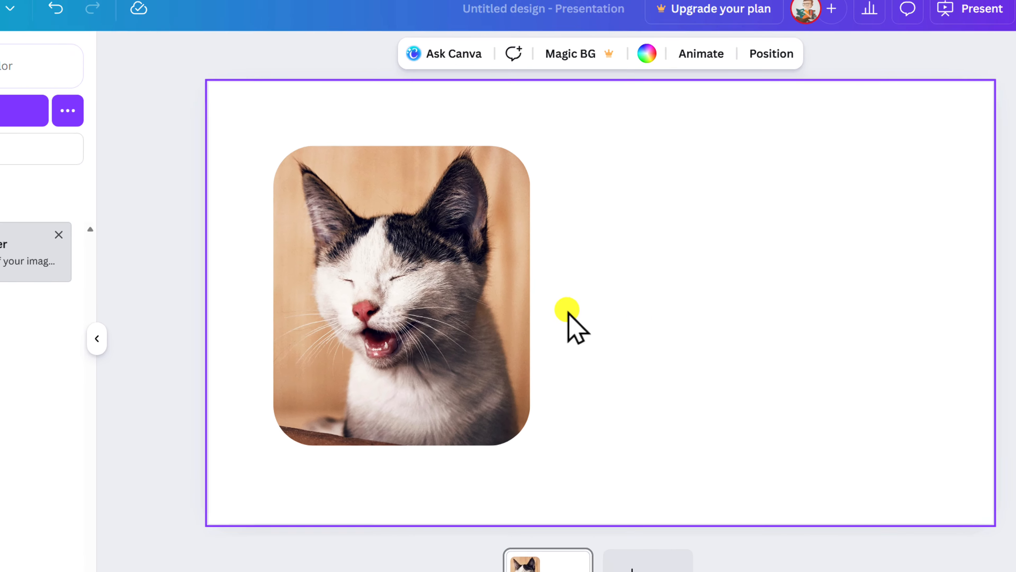
Enlarge the rounded cat photo slightly and readjust its bottom-right crop.
left_click(391, 303)
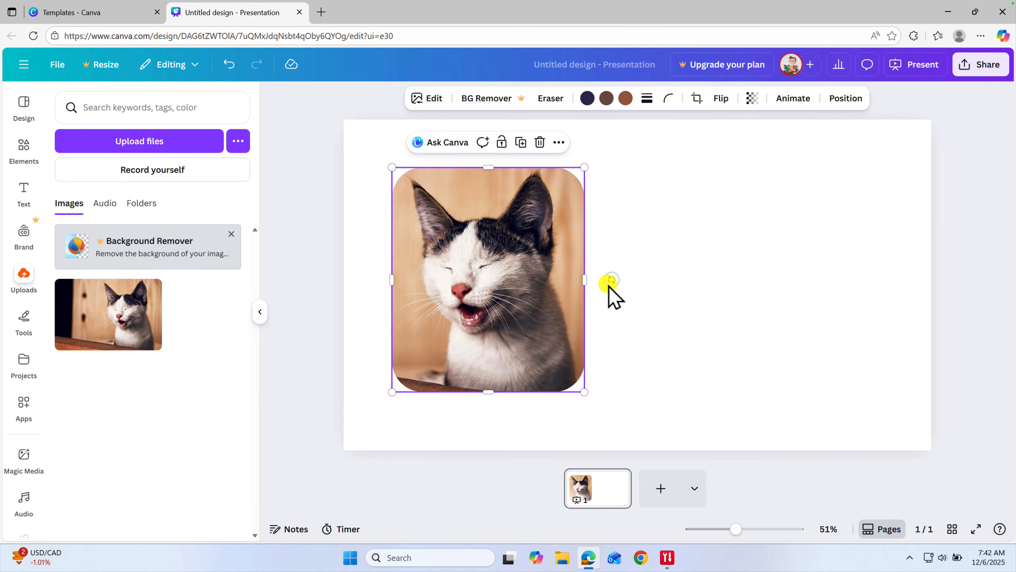
mouse_move(581, 392)
left_mouse_down()
mouse_move(601, 410)
mouse_move(587, 394)
left_mouse_up()
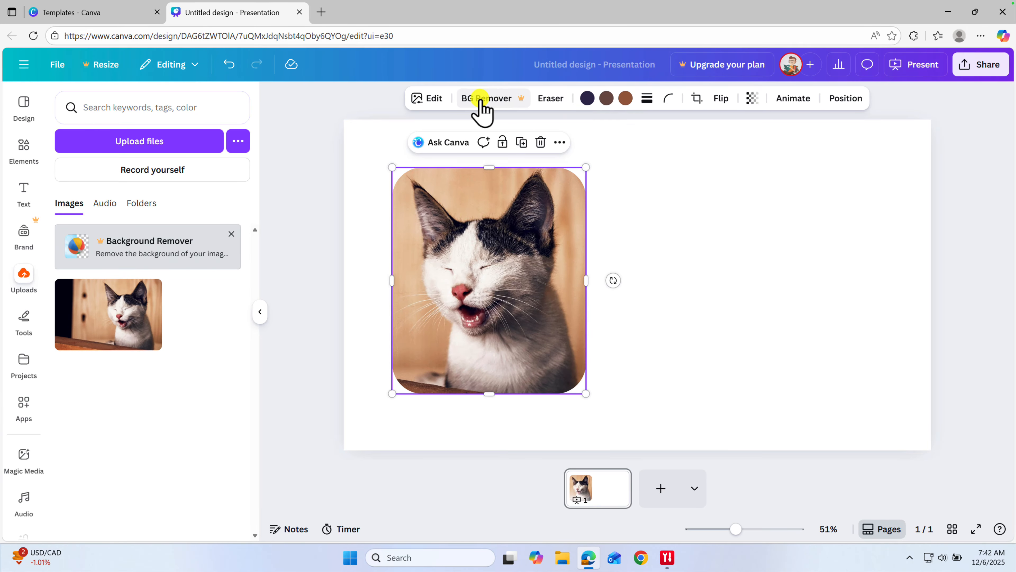
left_click(696, 99)
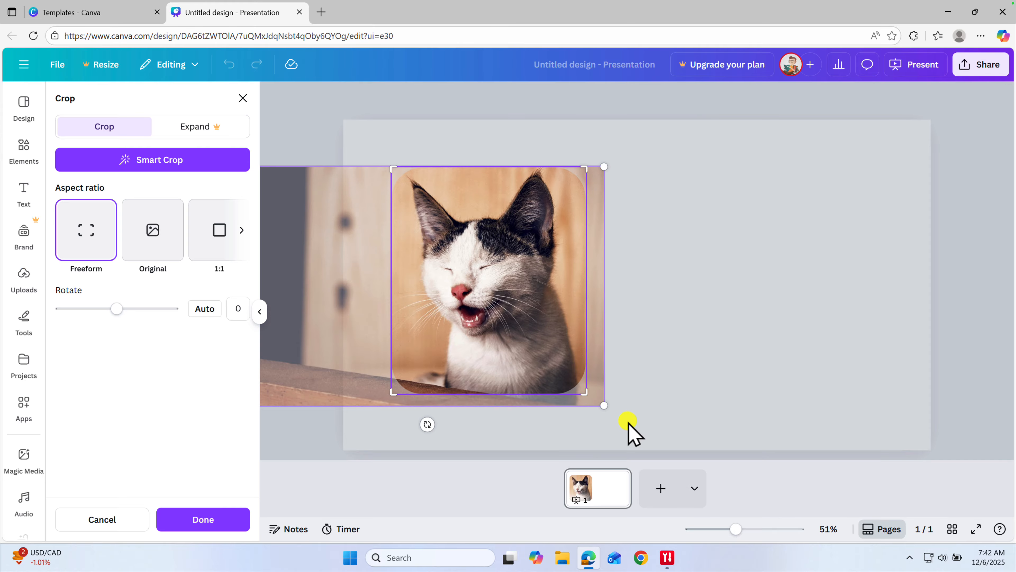
mouse_move(592, 395)
left_mouse_down()
mouse_move(571, 382)
mouse_move(626, 411)
mouse_move(589, 394)
mouse_move(601, 402)
left_mouse_up()
left_click(723, 365)
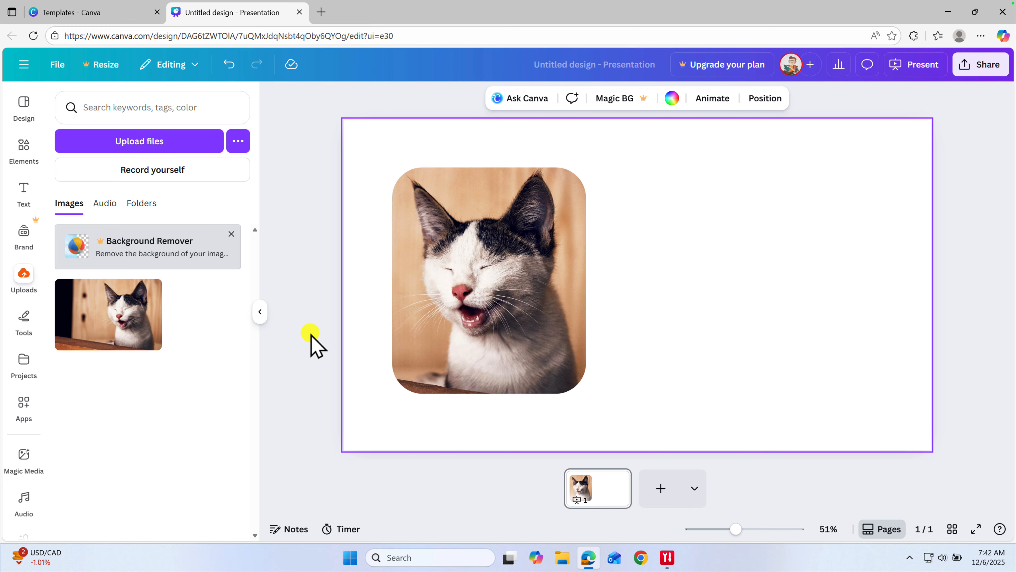
Search Elements for 'frames' and browse the circle, star and heart frame shapes.
left_click(339, 334)
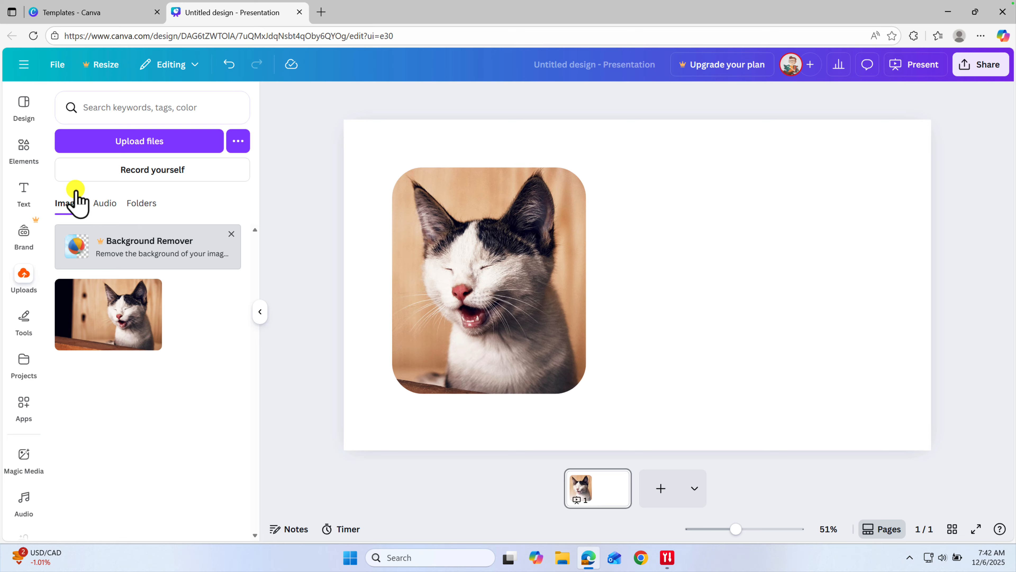
left_click(23, 160)
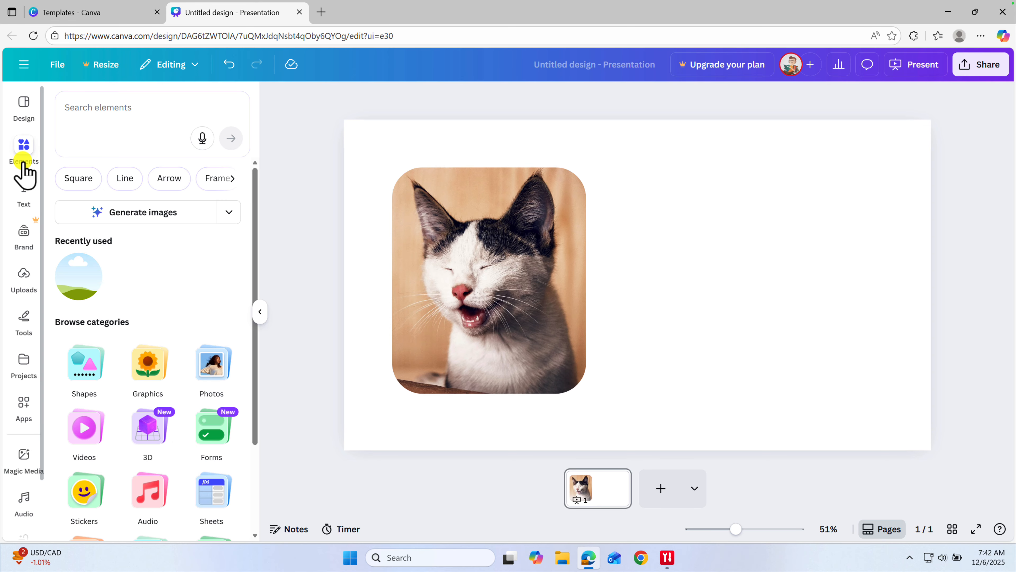
scroll(184, 340, "down", 3)
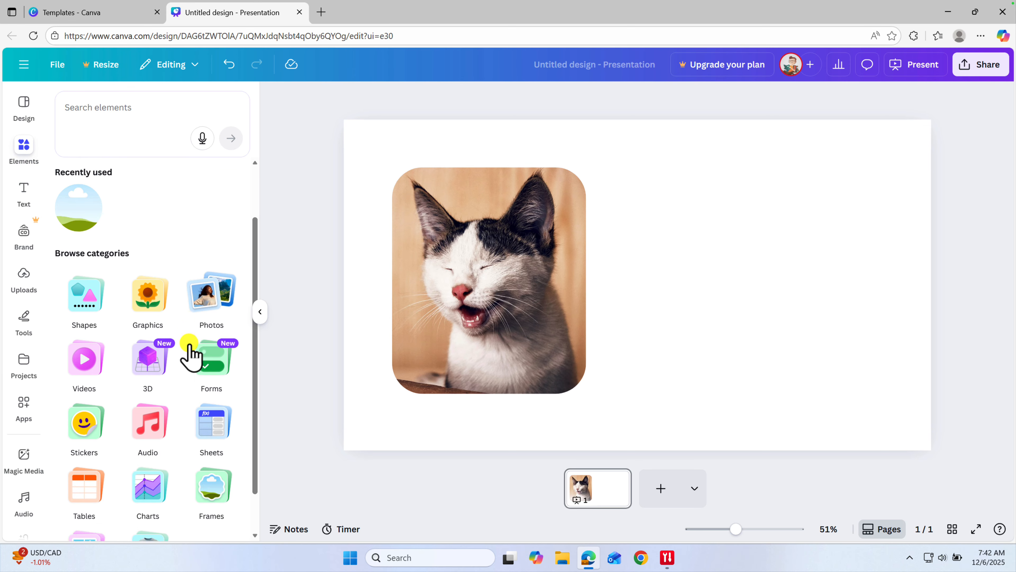
scroll(211, 474, "up", 3)
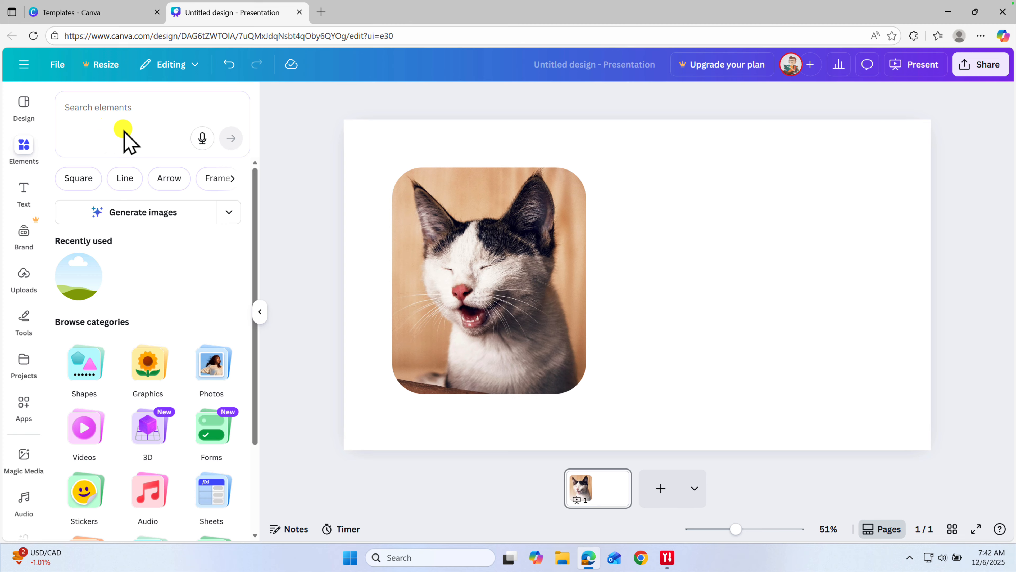
left_click(122, 112)
type("f")
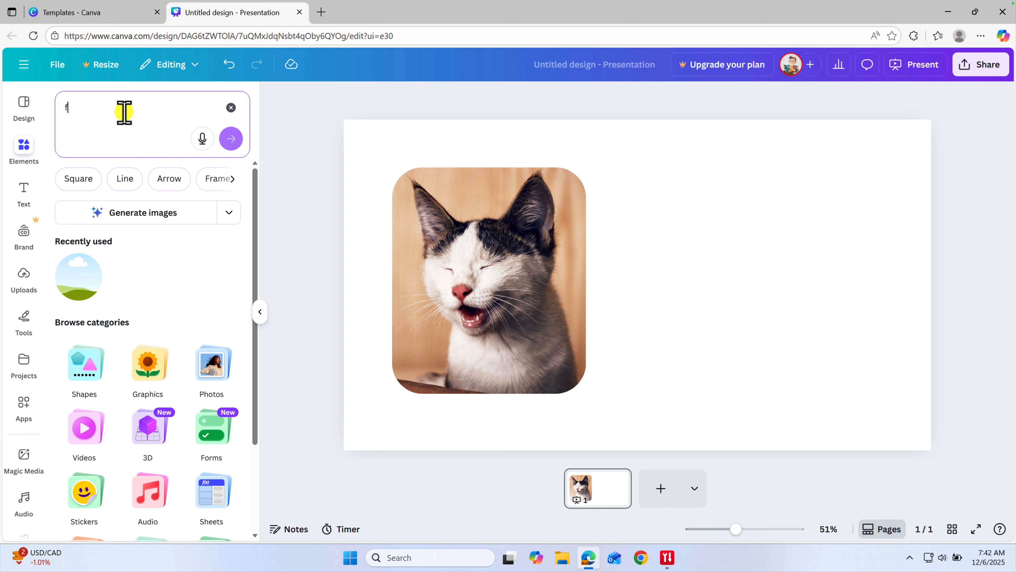
type("rames")
left_click(230, 138)
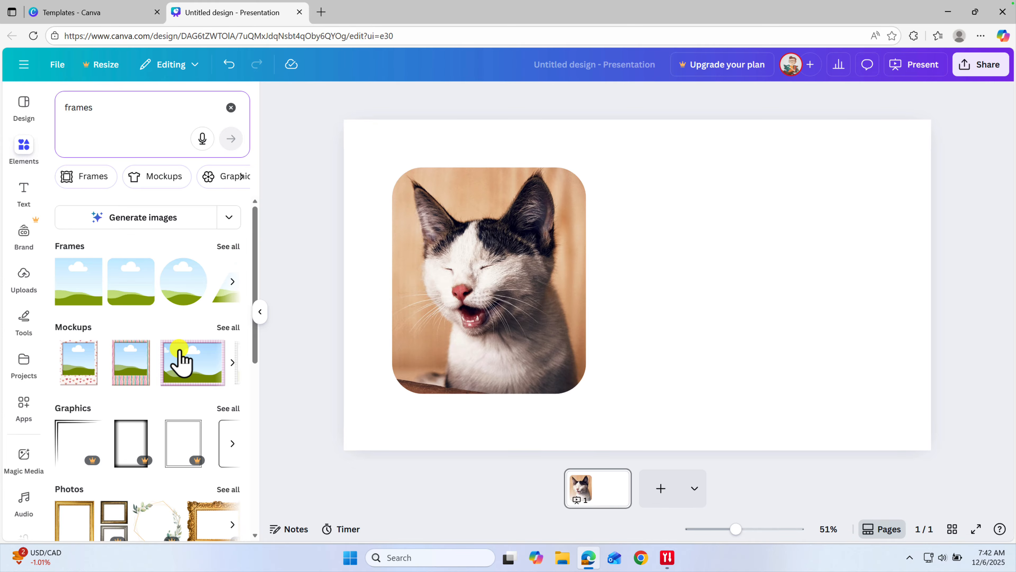
left_click(233, 281)
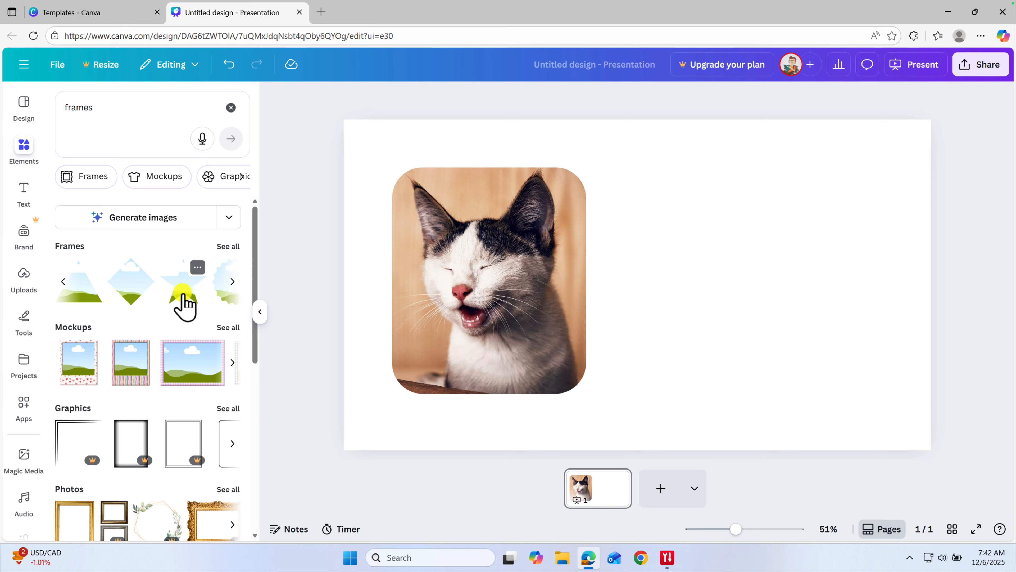
left_click(232, 282)
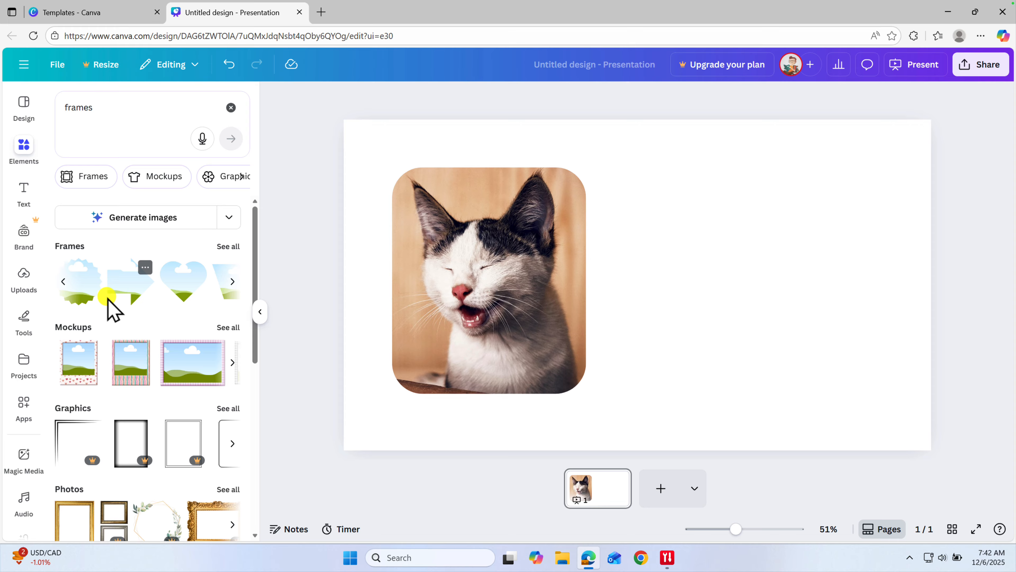
Place an enlarged starburst frame on the slide's right and drop the cat photo into it.
left_click_drag(91, 286, 684, 220)
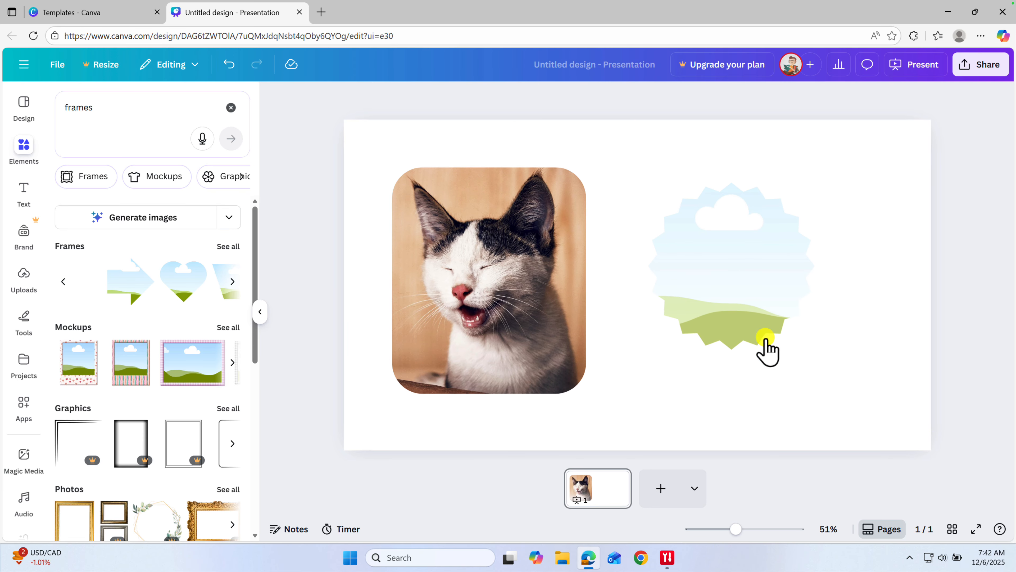
left_click(824, 353)
left_click_drag(818, 351, 773, 332)
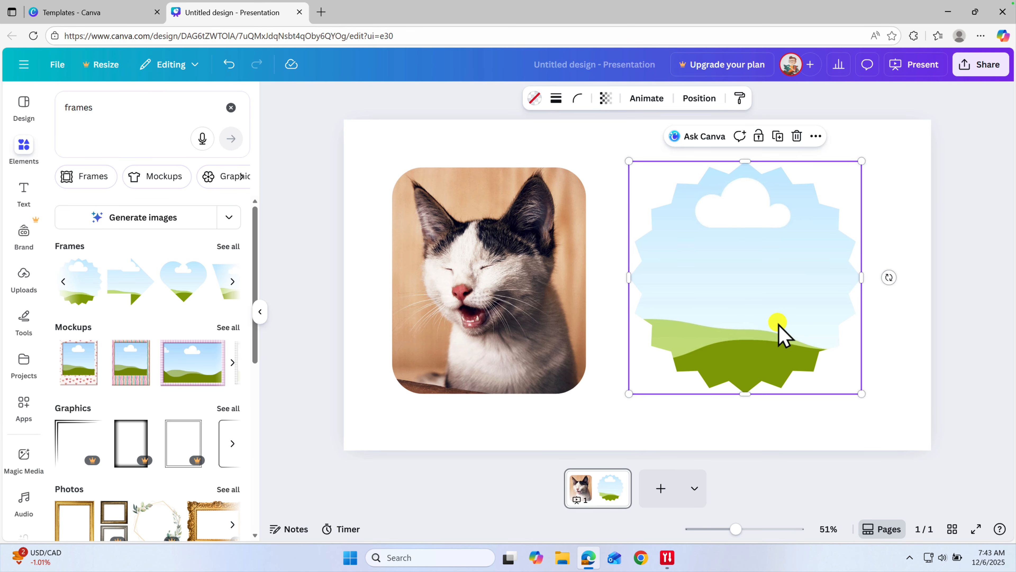
left_click(21, 277)
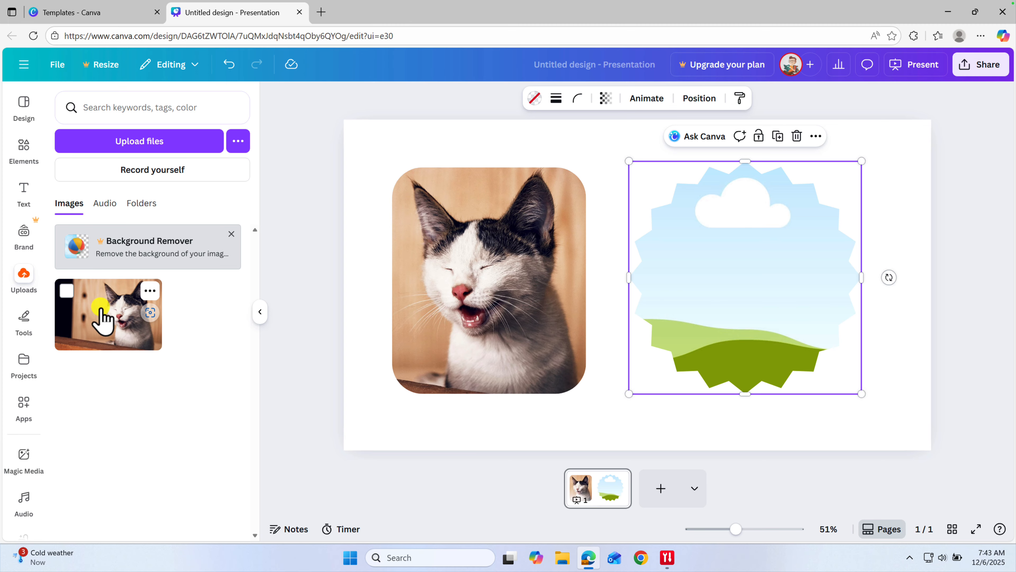
left_click_drag(100, 308, 701, 279)
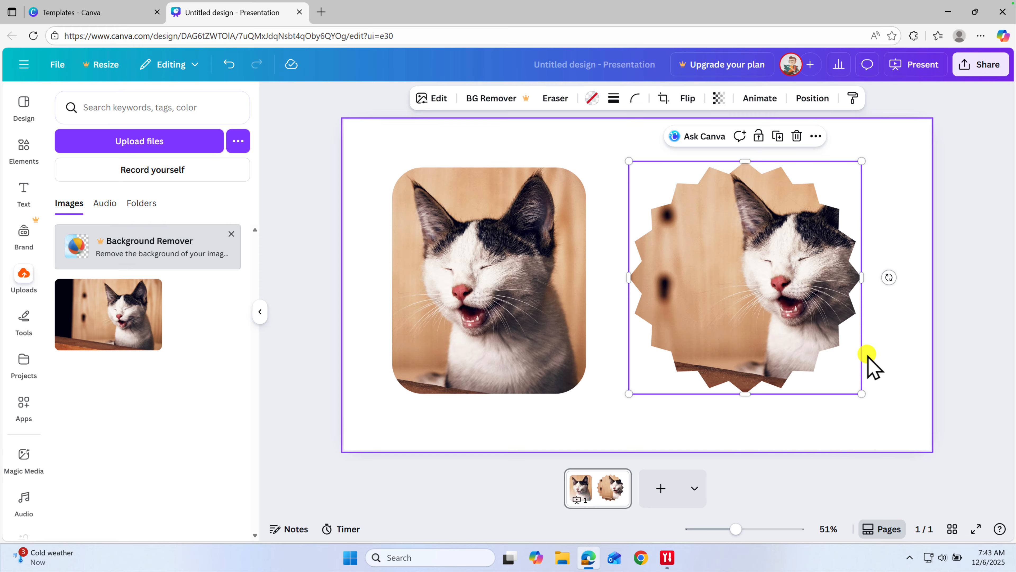
left_click(903, 426)
left_click_drag(782, 336, 714, 370)
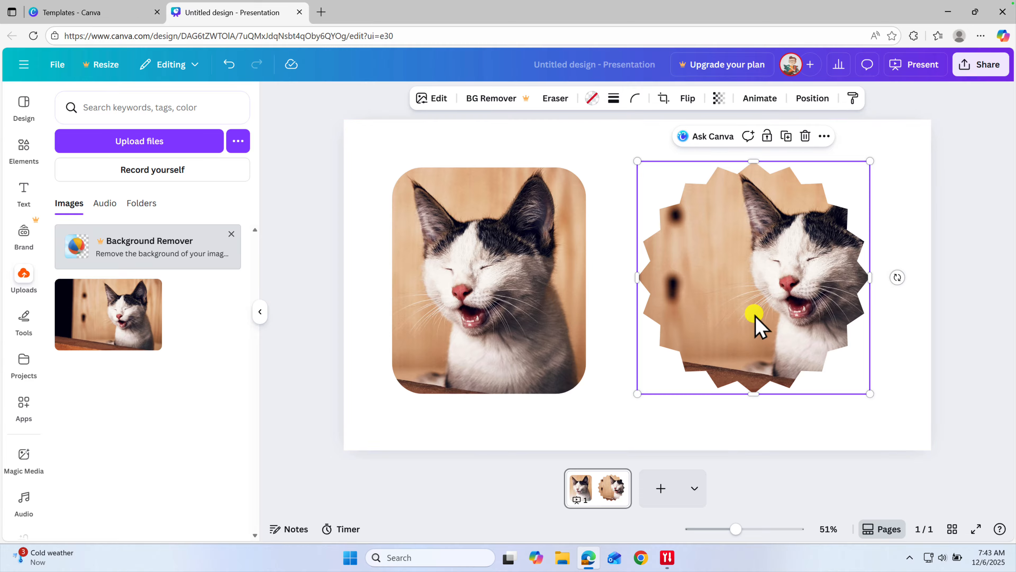
Reposition the cat photo inside the starburst so its face sits centred.
double_click(765, 300)
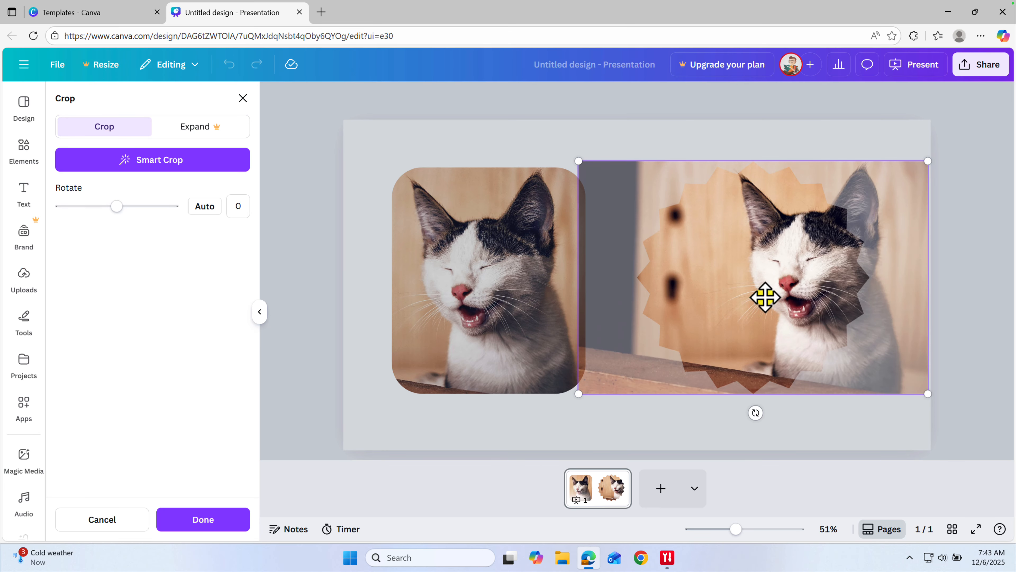
left_click_drag(796, 298, 699, 296)
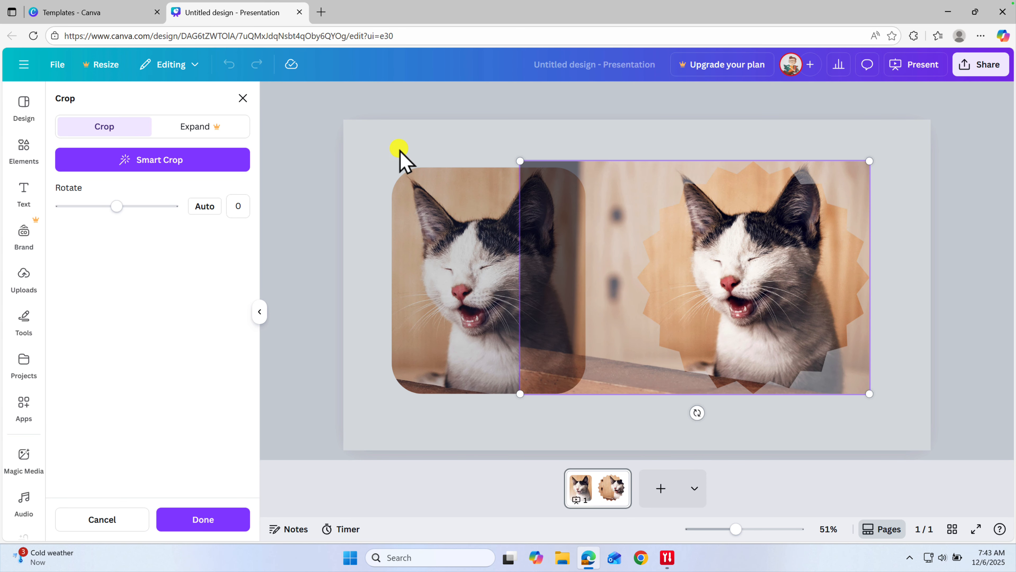
left_click(203, 519)
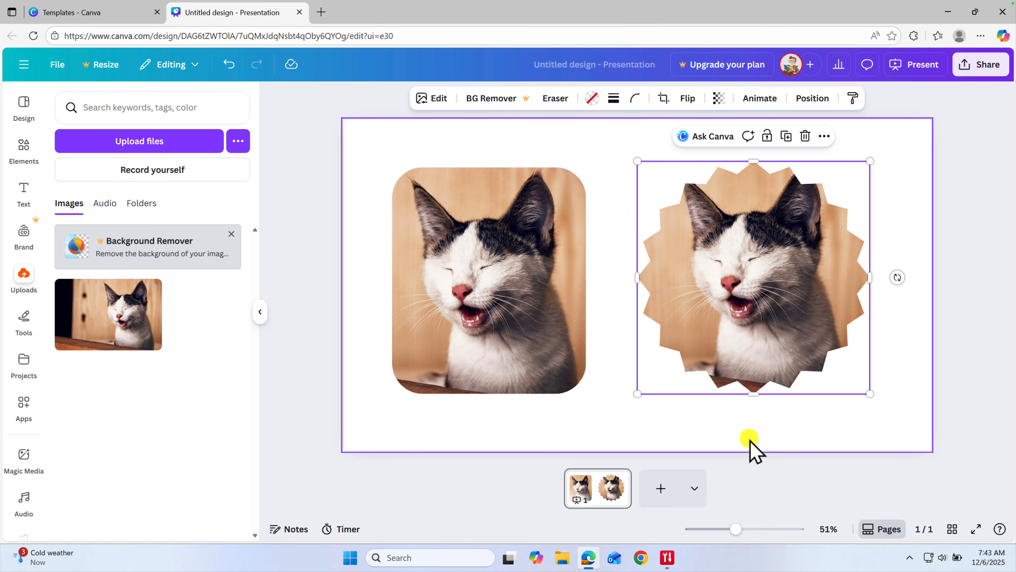
double_click(771, 309)
left_click_drag(753, 302, 905, 306)
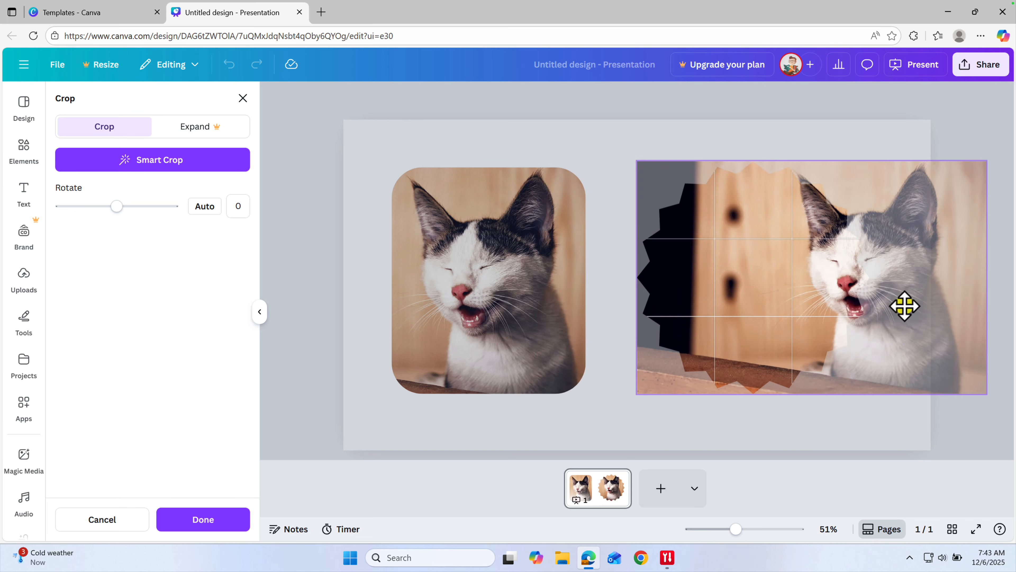
left_click(820, 435)
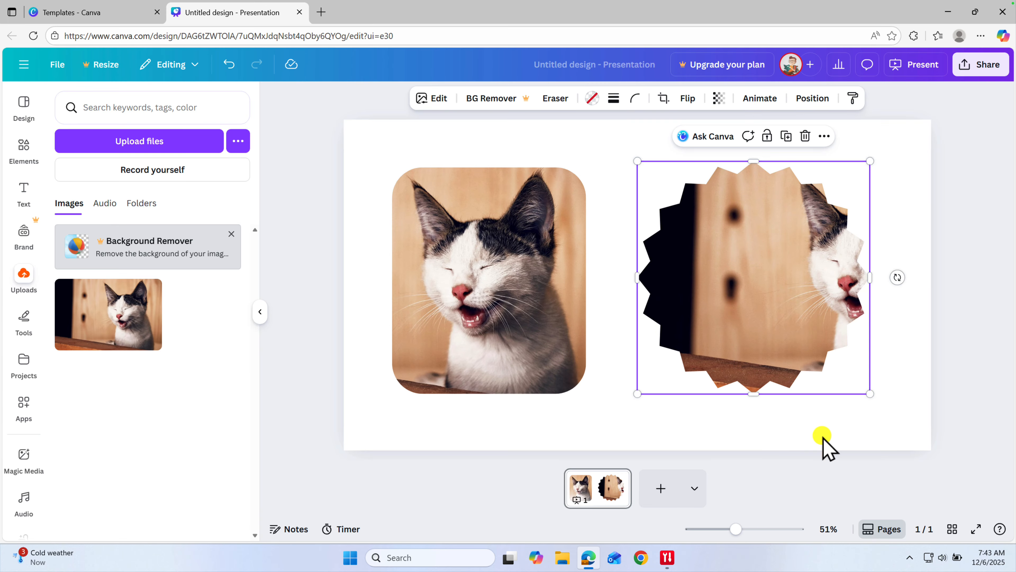
left_click(802, 320)
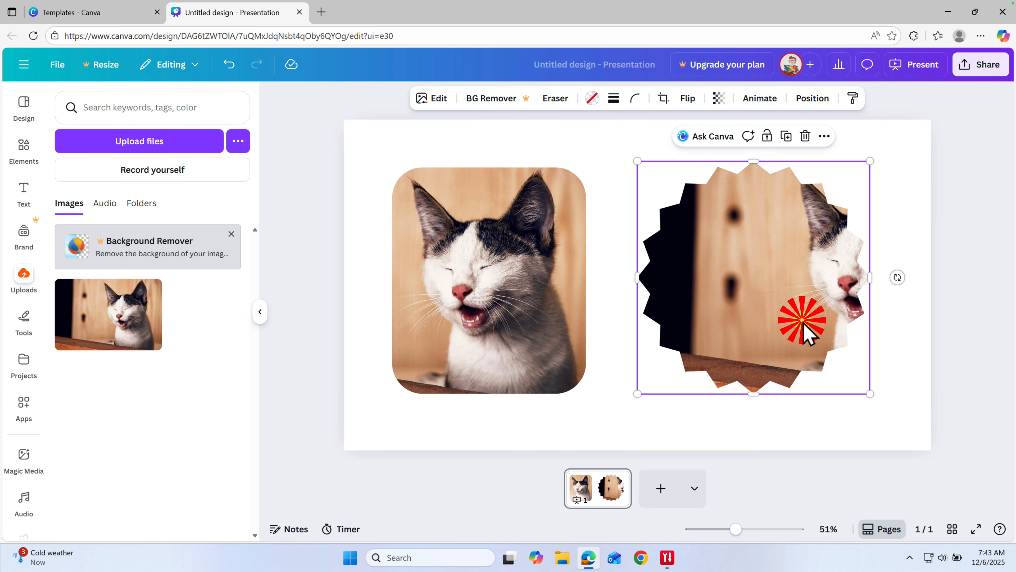
double_click(798, 285)
left_click_drag(799, 285, 642, 279)
left_click(787, 435)
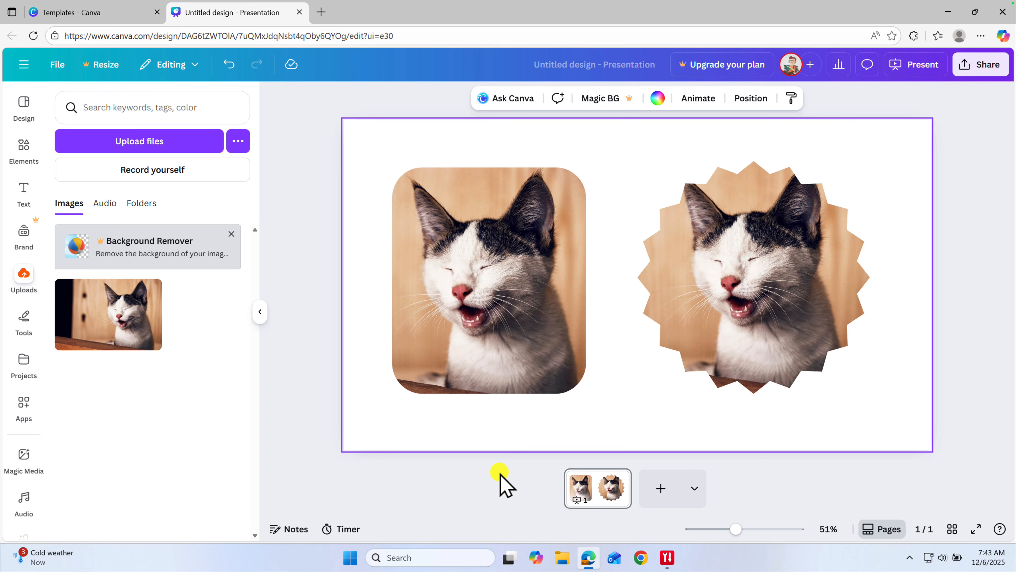
Show all frame shapes from the Frames section of Elements.
left_click(20, 147)
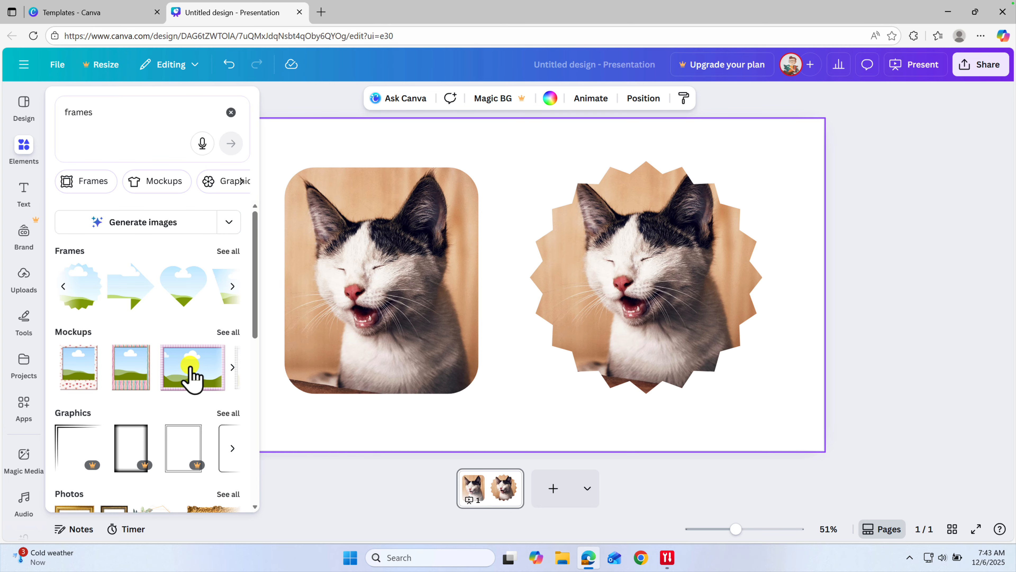
scroll(193, 384, "down", 3)
scroll(193, 383, "up", 3)
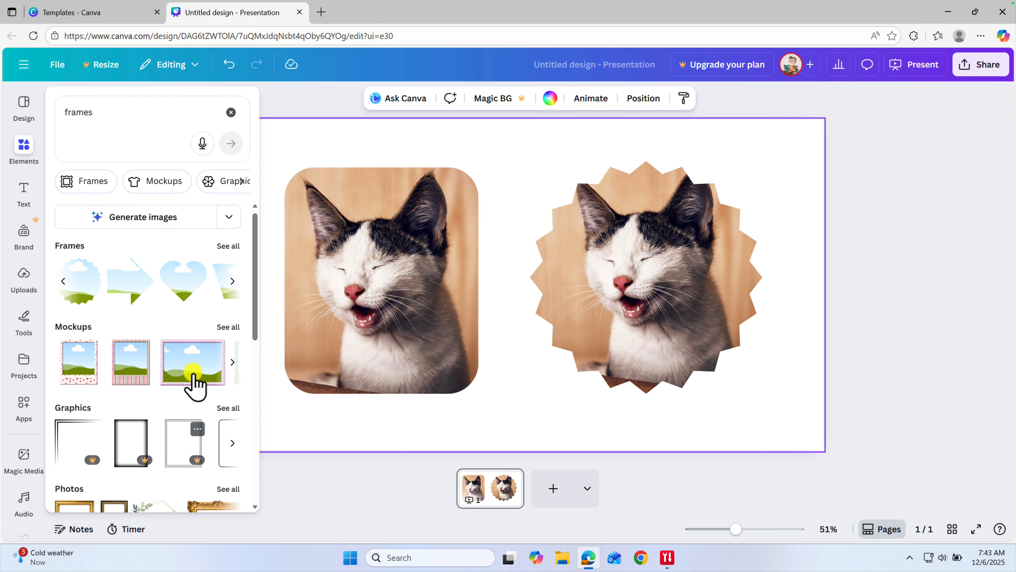
left_click(226, 251)
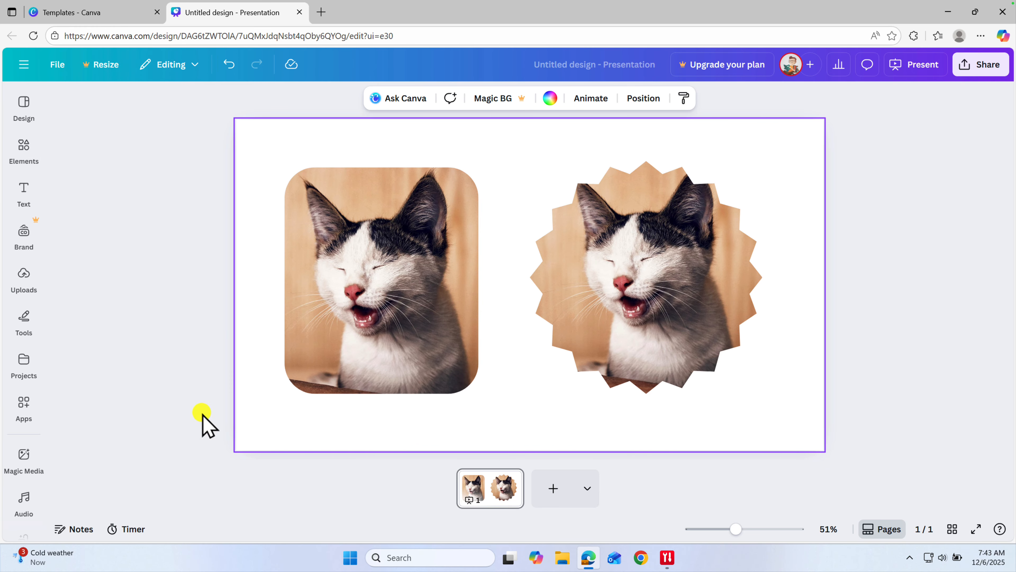
left_click(25, 145)
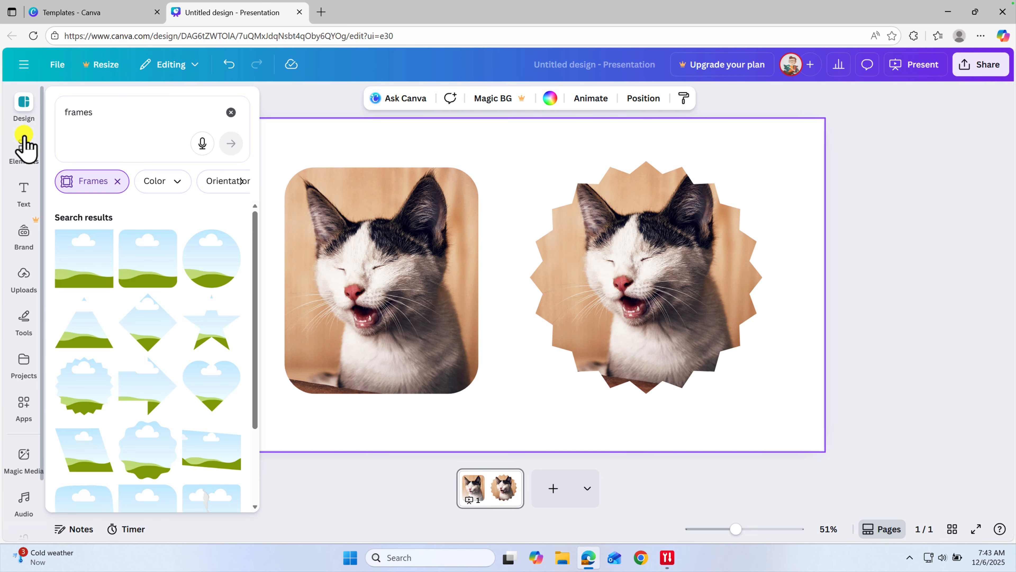
Scroll through the frame results, then close the side panel and deselect the slide.
scroll(198, 286, "down", 10)
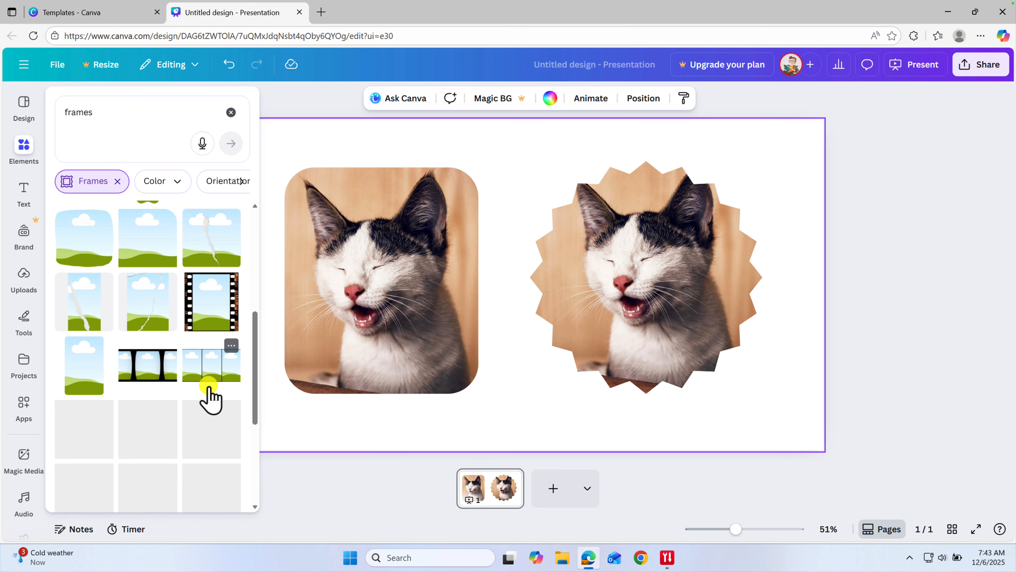
scroll(199, 404, "down", 5)
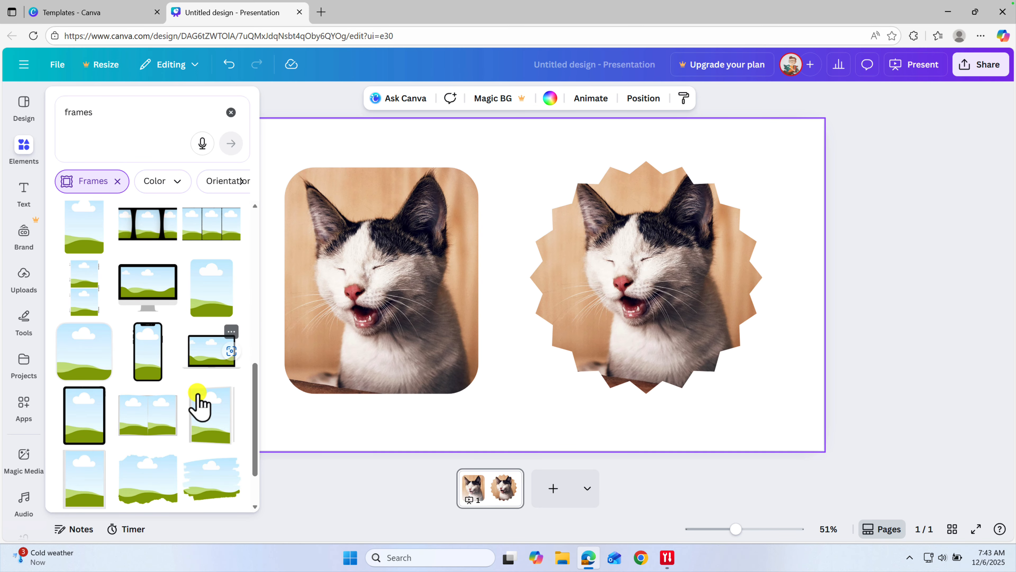
scroll(199, 404, "down", 4)
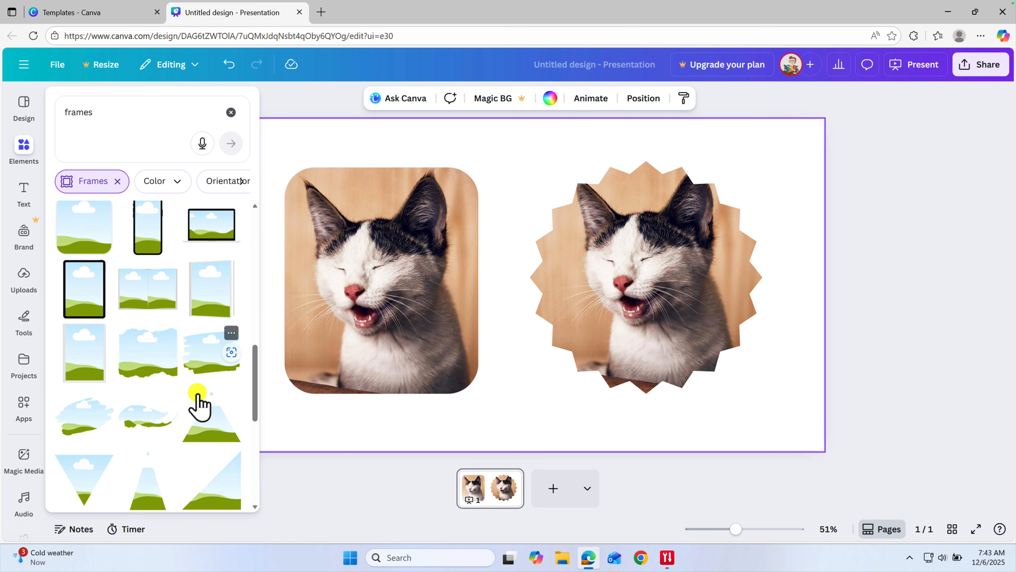
scroll(199, 404, "down", 5)
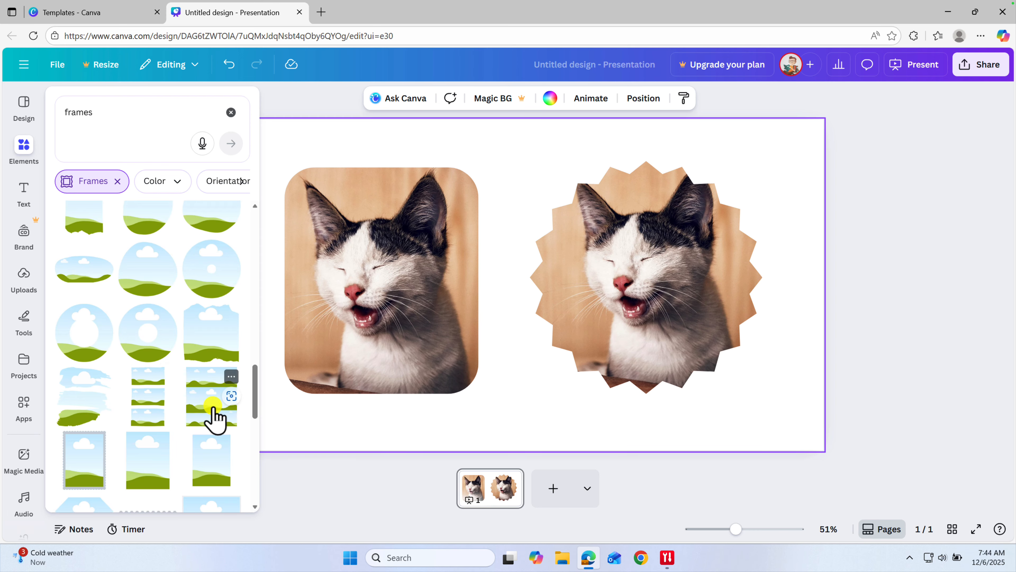
scroll(210, 415, "down", 3)
scroll(213, 408, "down", 1)
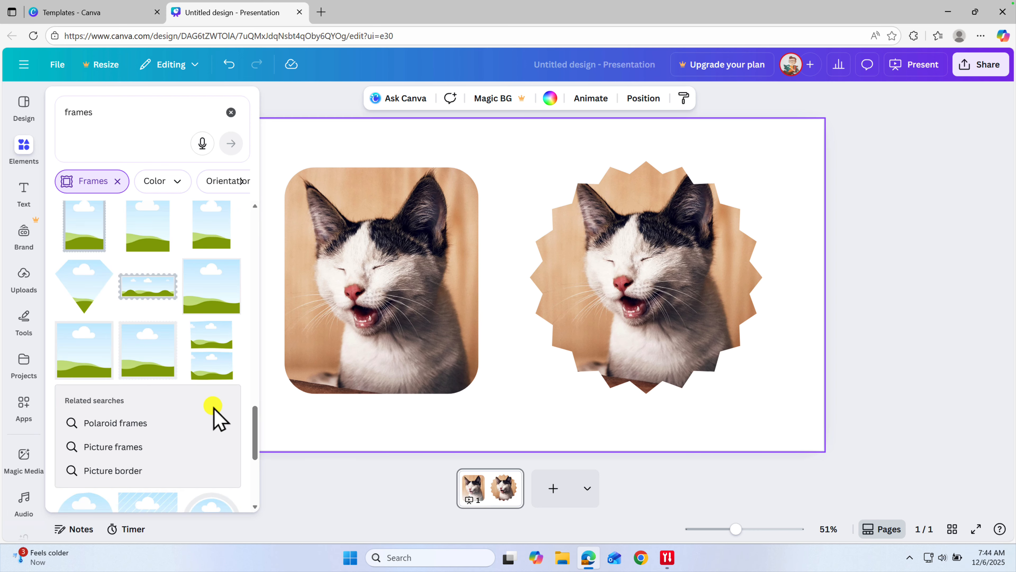
scroll(214, 405, "up", 3)
scroll(215, 415, "up", 10)
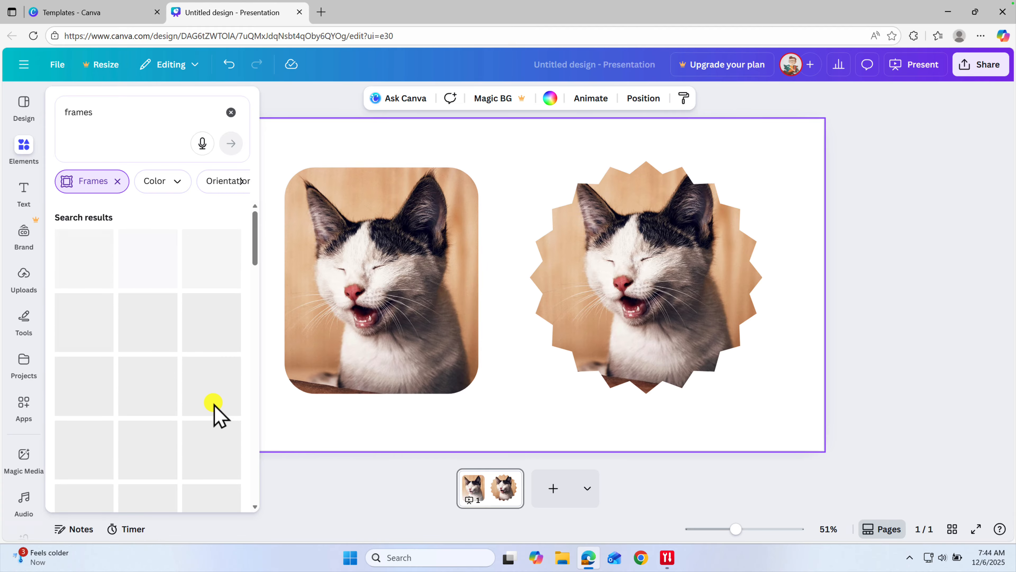
left_click(887, 304)
left_click(887, 297)
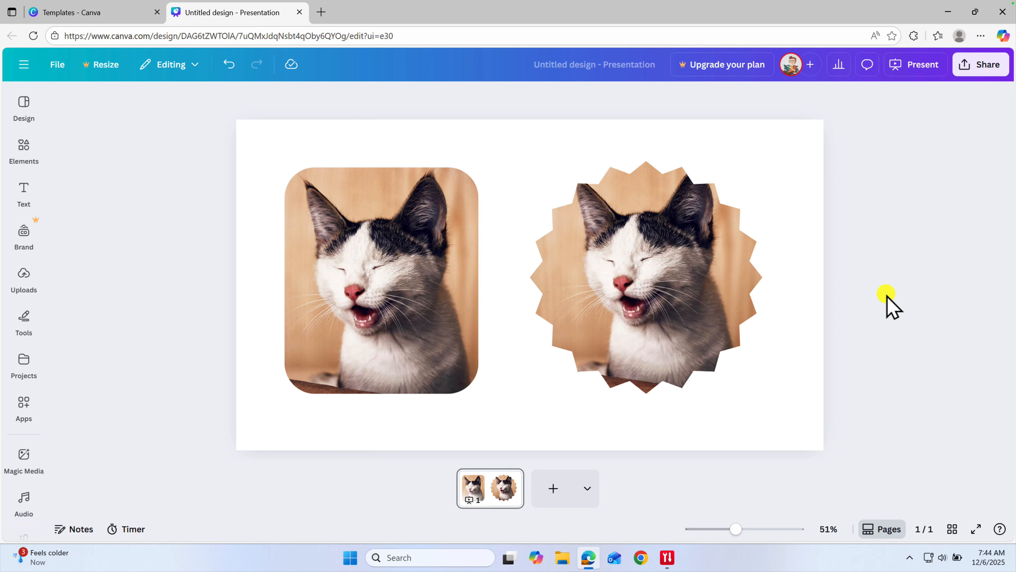